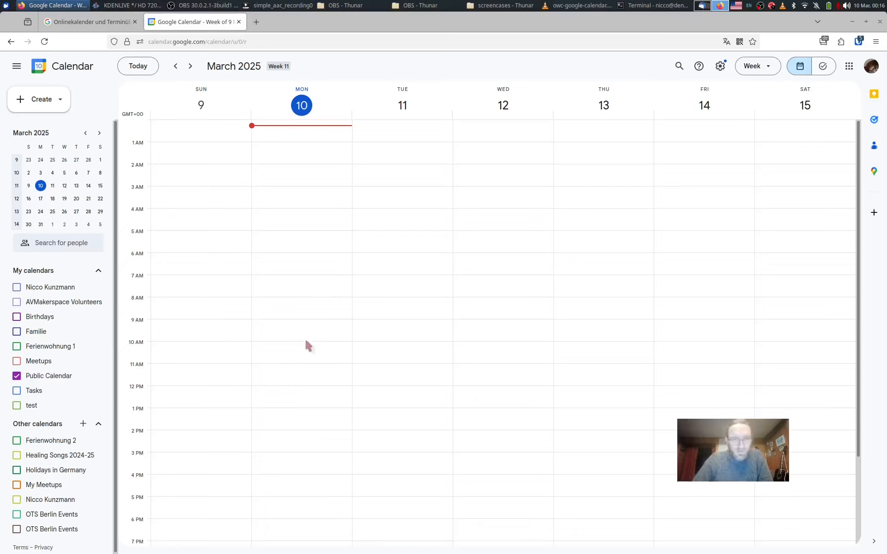
# Create a daily repeating event titled "lunch" from 12:00pm to 1:00pm starting Monday, 10 March 2025 in Public Calendar.
pyautogui.moveTo(293, 387); pyautogui.dragTo(293, 404)
pyautogui.click(292, 405)
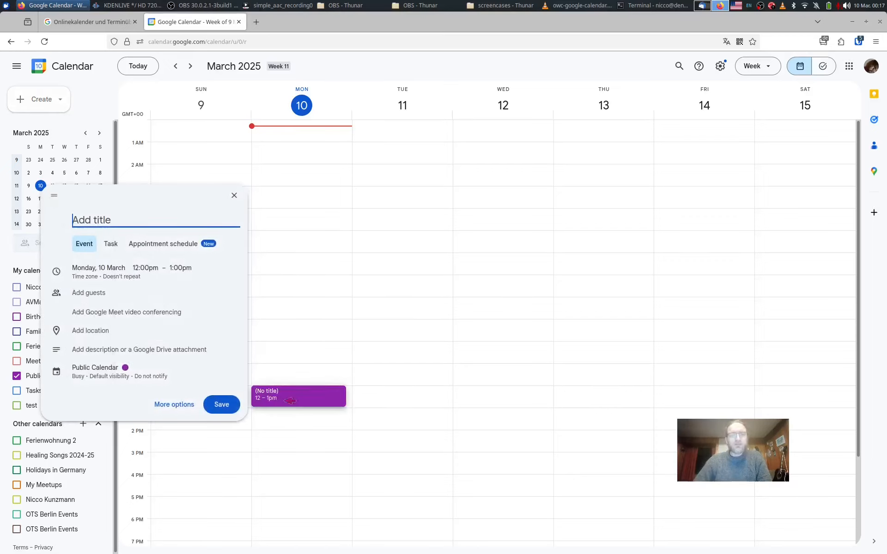
pyautogui.write('lunch')
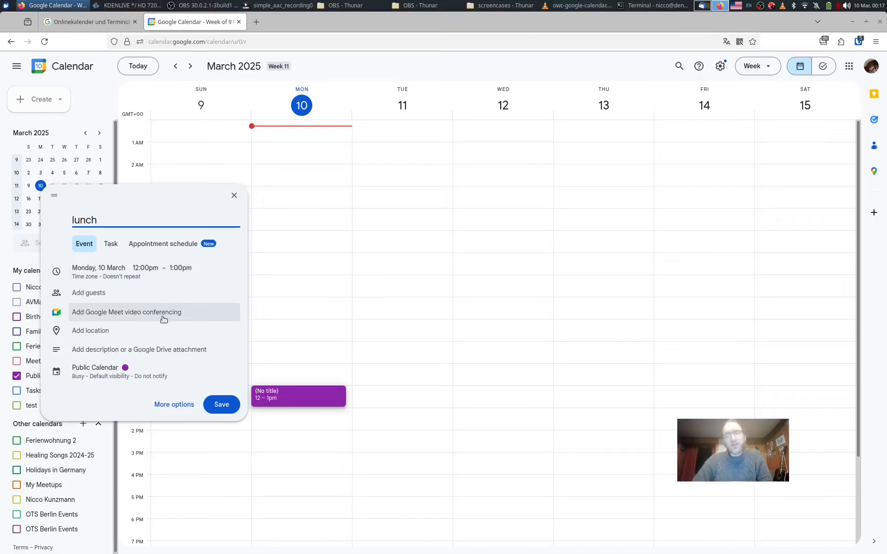
pyautogui.click(181, 404)
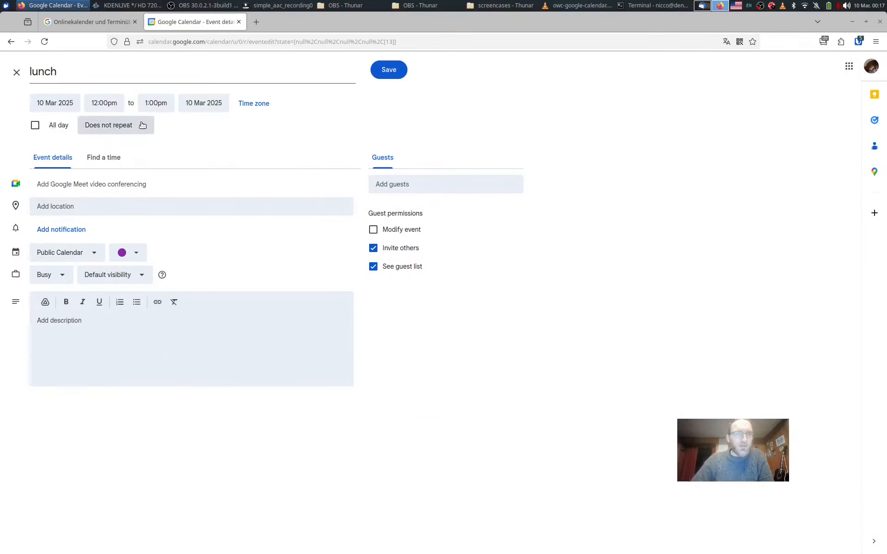
pyautogui.click(142, 125)
pyautogui.click(133, 167)
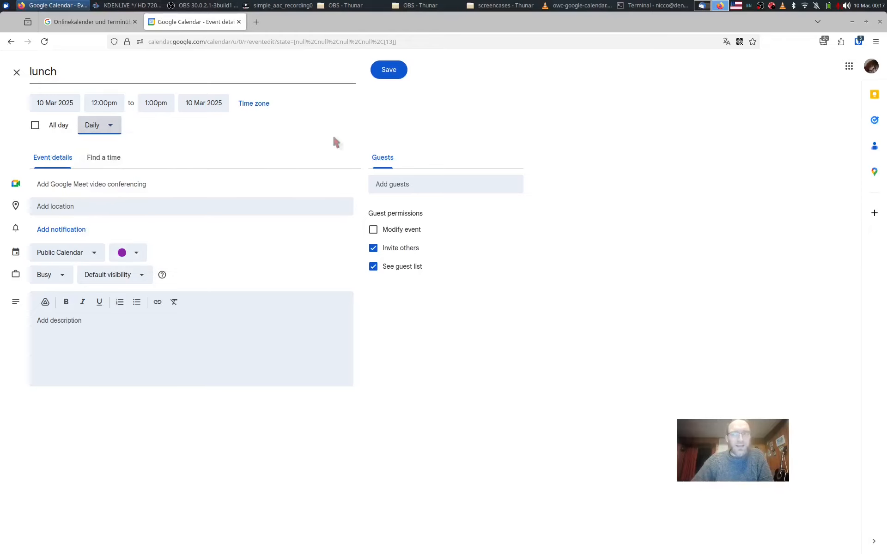
pyautogui.click(389, 70)
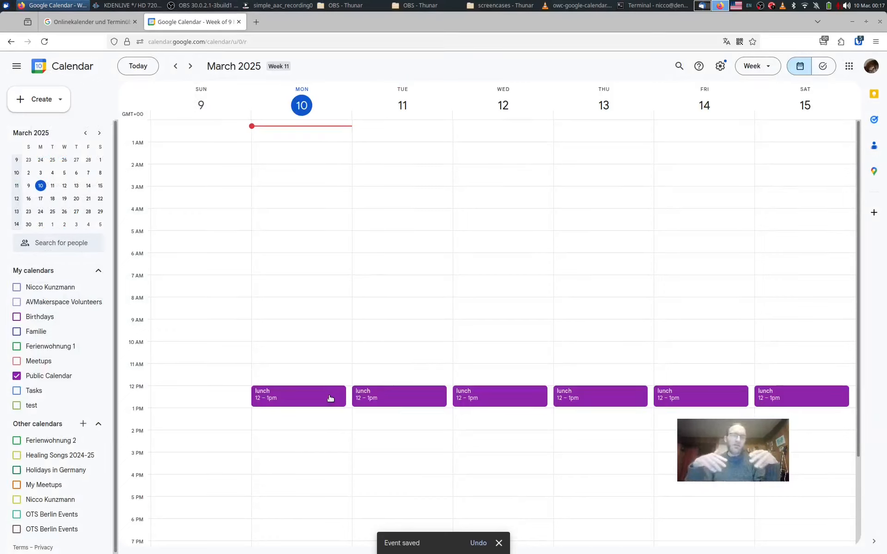
# Copy the secret address in iCal format from the Public Calendar's settings and acknowledge the security warning.
pyautogui.click(99, 376)
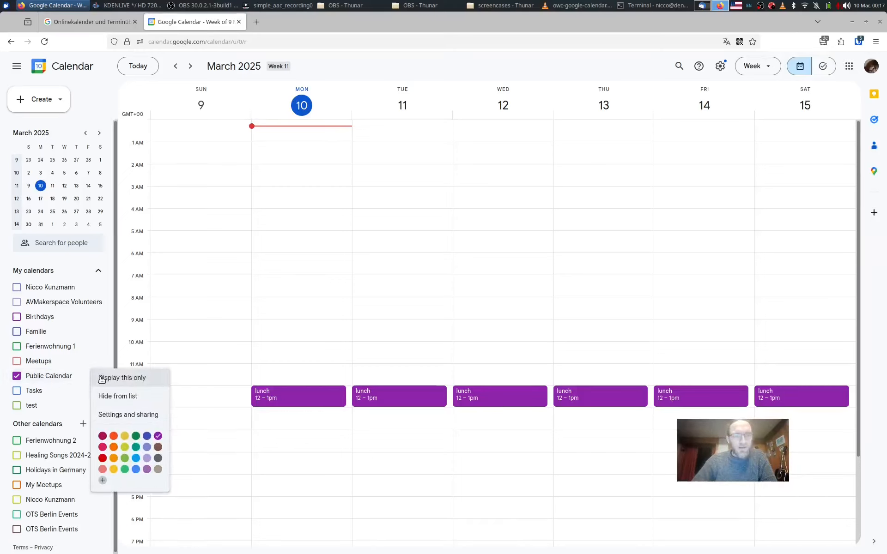
pyautogui.click(138, 421)
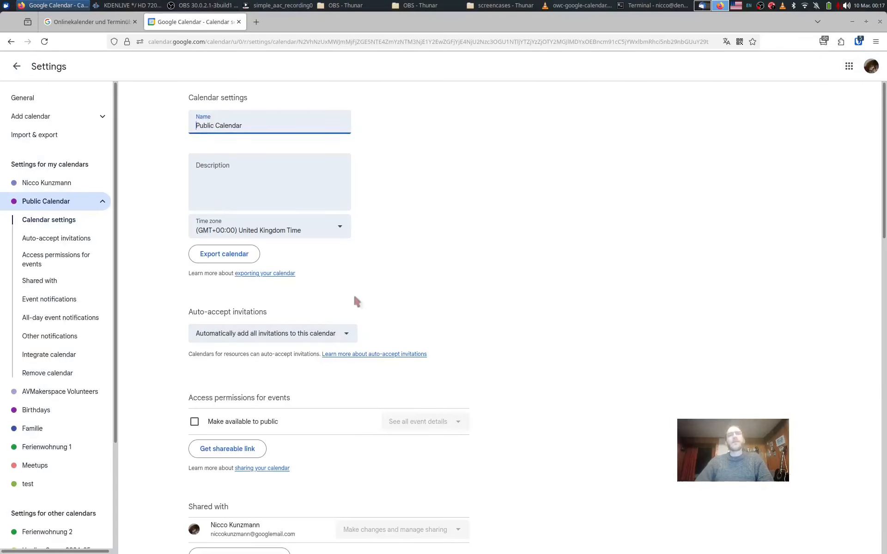
pyautogui.scroll(-10, 430, 257)
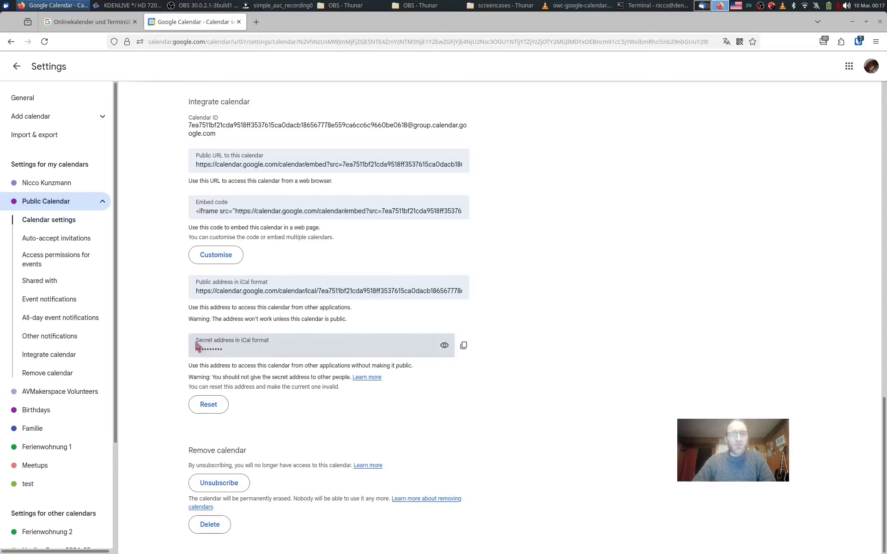
pyautogui.click(464, 346)
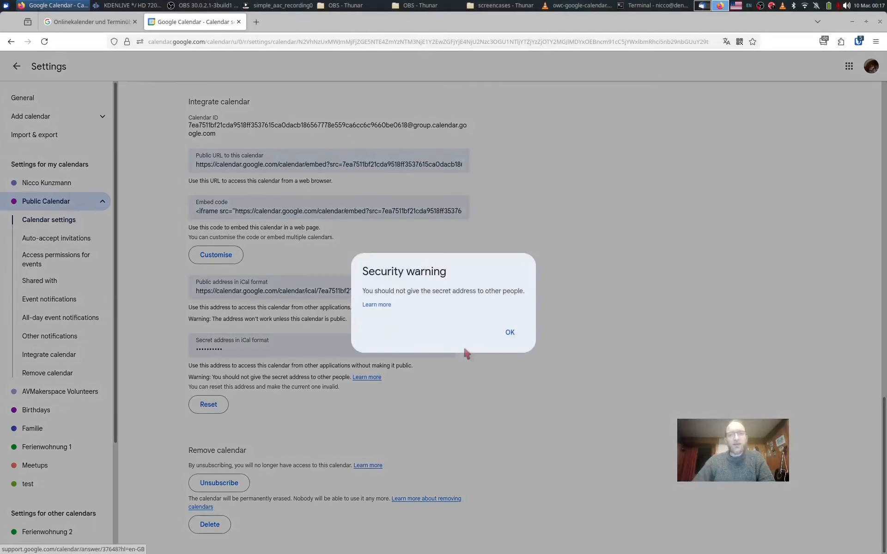
pyautogui.click(511, 332)
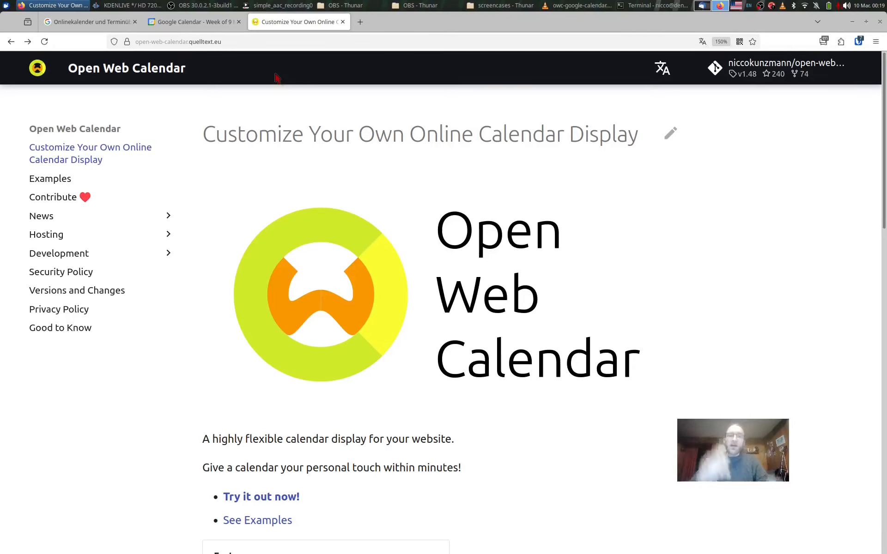
# Start trying out Open Web Calendar and add the copied secret iCal address as the calendar source.
pyautogui.click(259, 497)
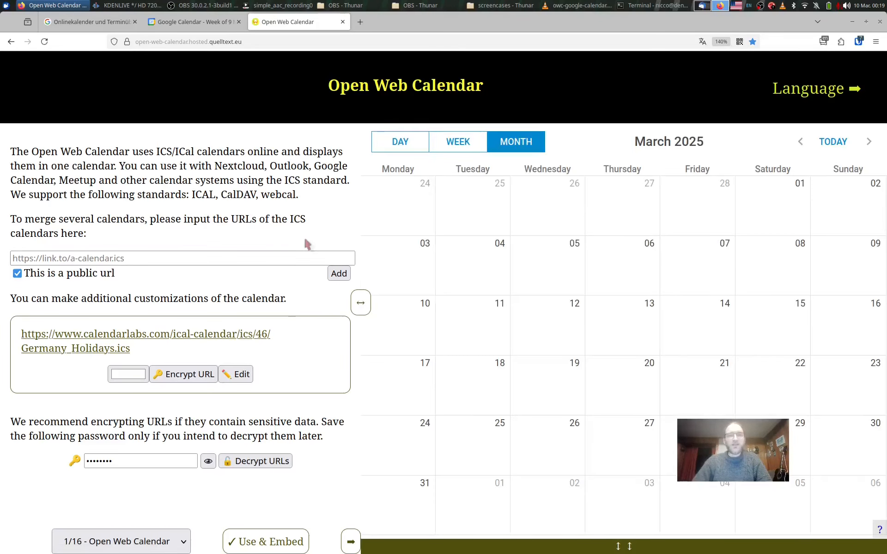
pyautogui.click(312, 255)
pyautogui.rightClick(312, 255)
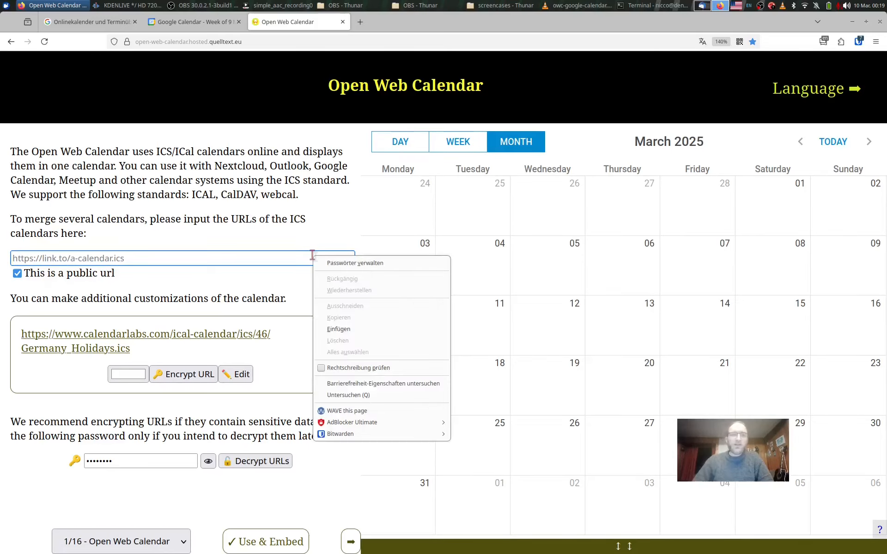
pyautogui.click(338, 329)
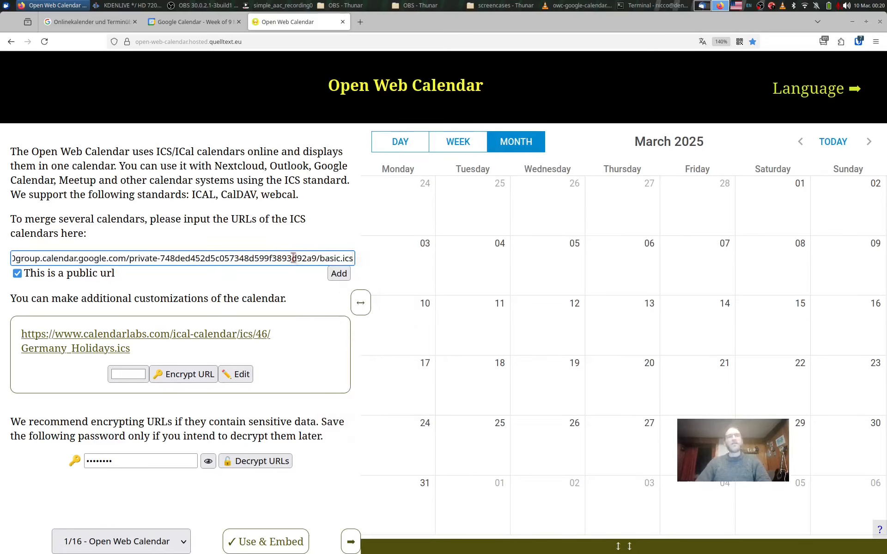
pyautogui.click(346, 276)
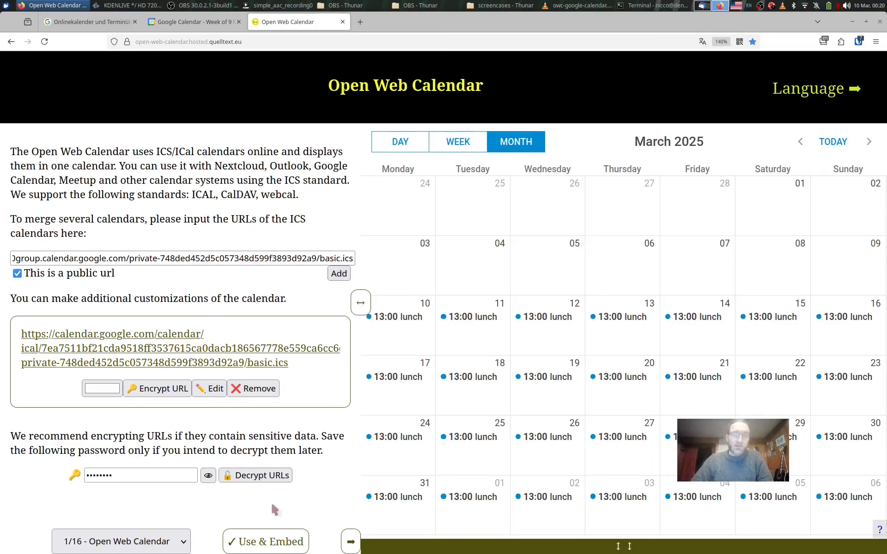
# View the Time Zone settings and set the calendar's skin to Contrast Black.
pyautogui.click(172, 544)
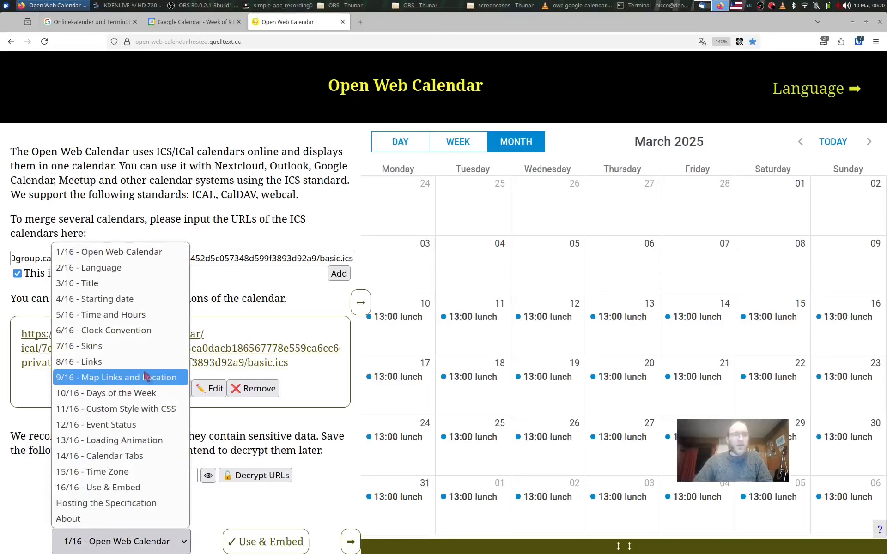
pyautogui.click(124, 475)
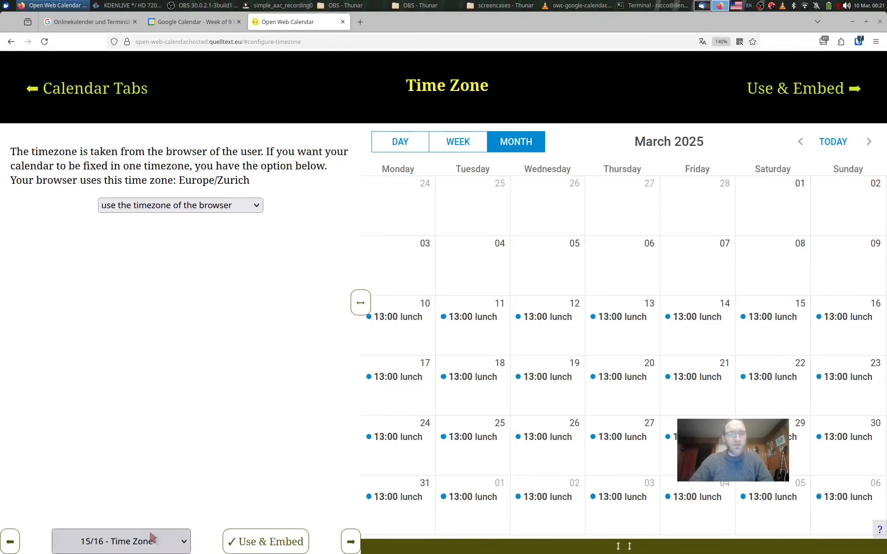
pyautogui.click(150, 538)
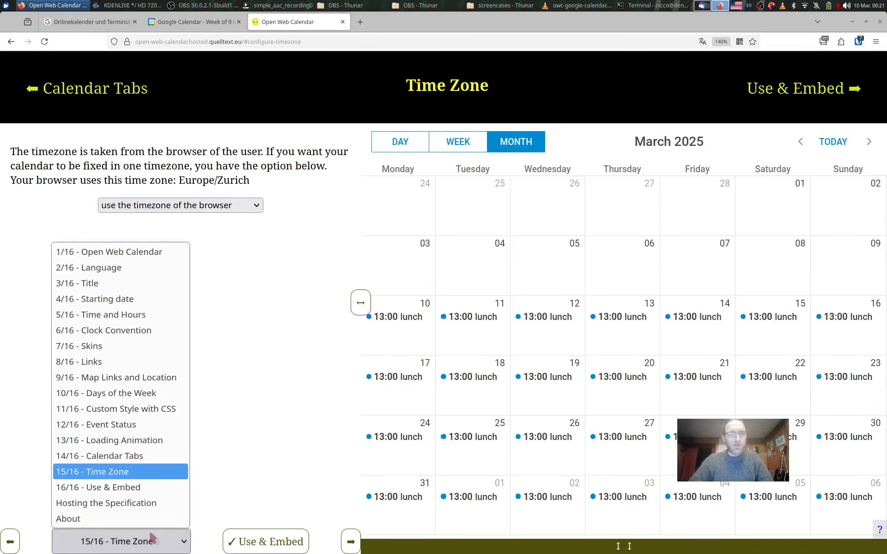
pyautogui.click(155, 346)
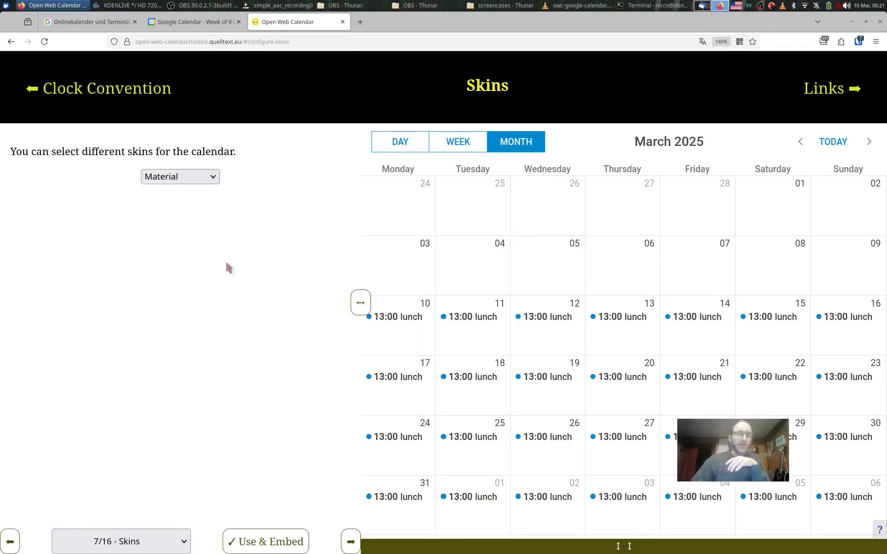
pyautogui.click(203, 180)
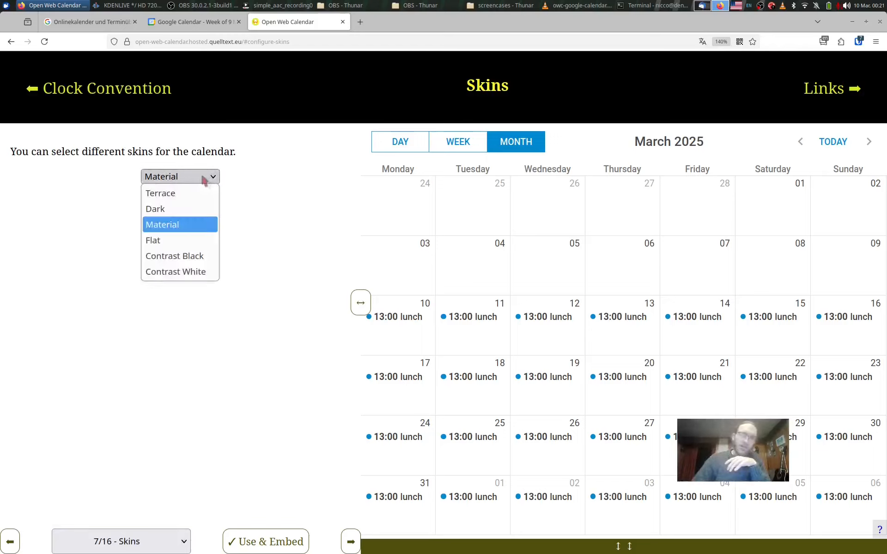
pyautogui.click(197, 256)
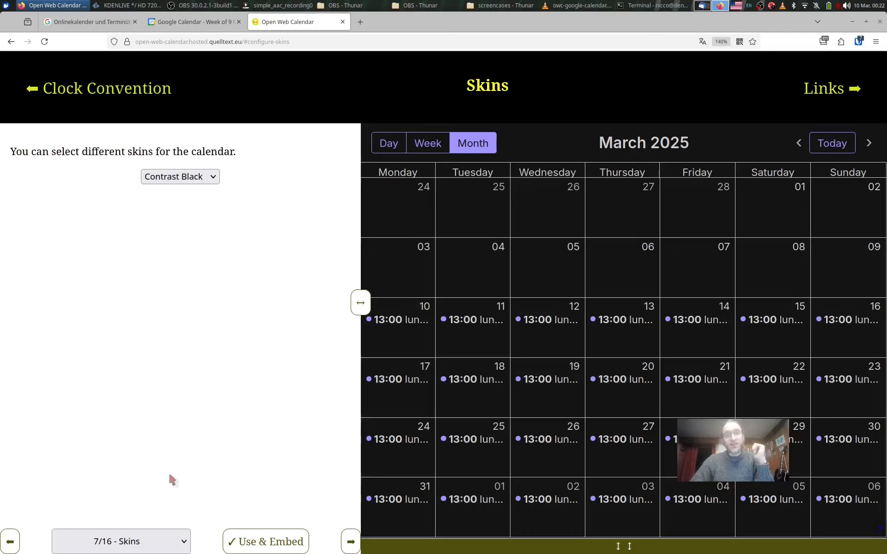
# Set the calendar's fixed display language to Welsh (cy).
pyautogui.click(152, 549)
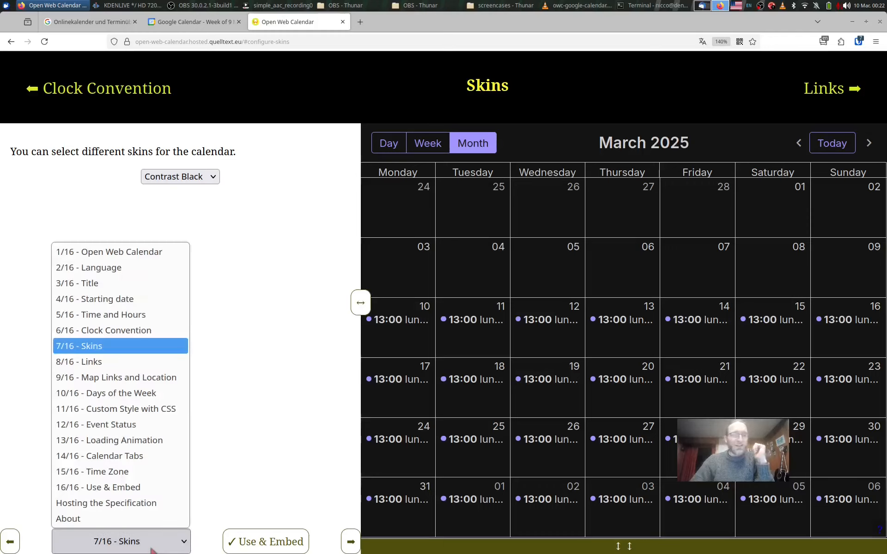
pyautogui.click(124, 269)
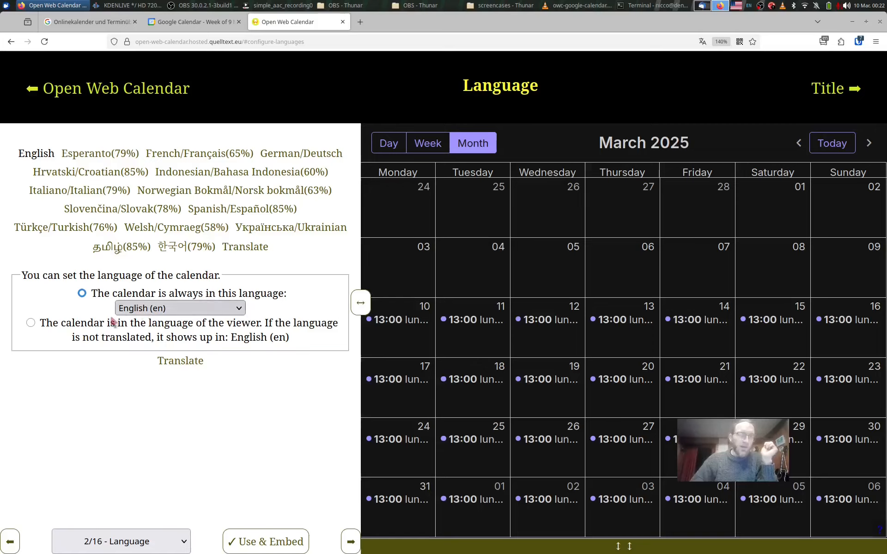
pyautogui.click(150, 313)
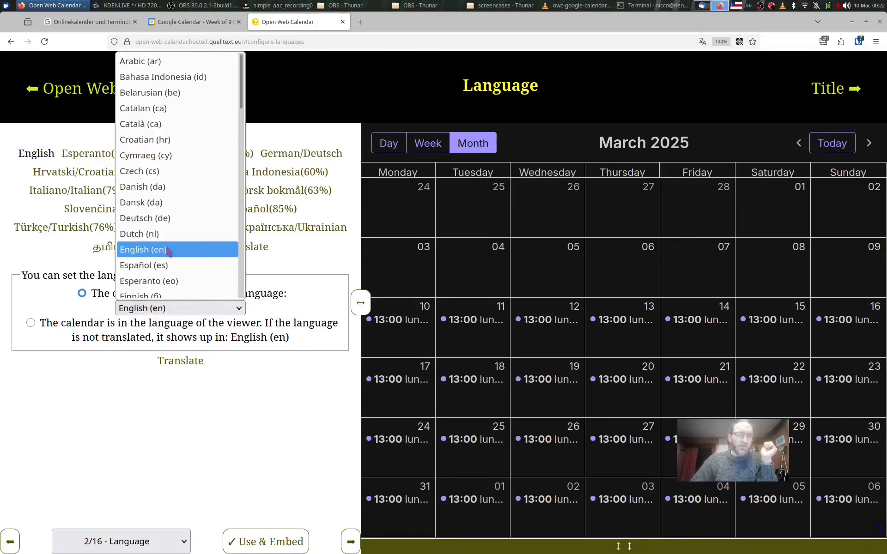
pyautogui.scroll(-10, 184, 204)
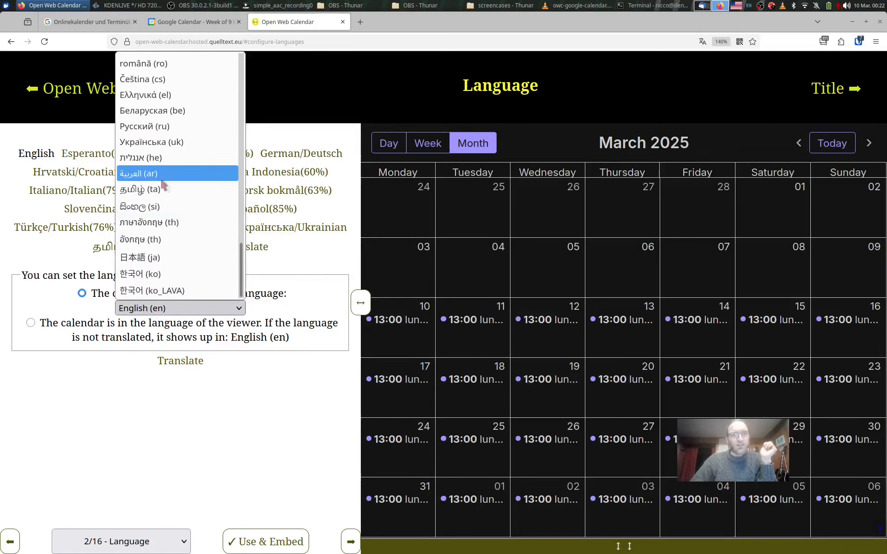
pyautogui.scroll(4, 164, 186)
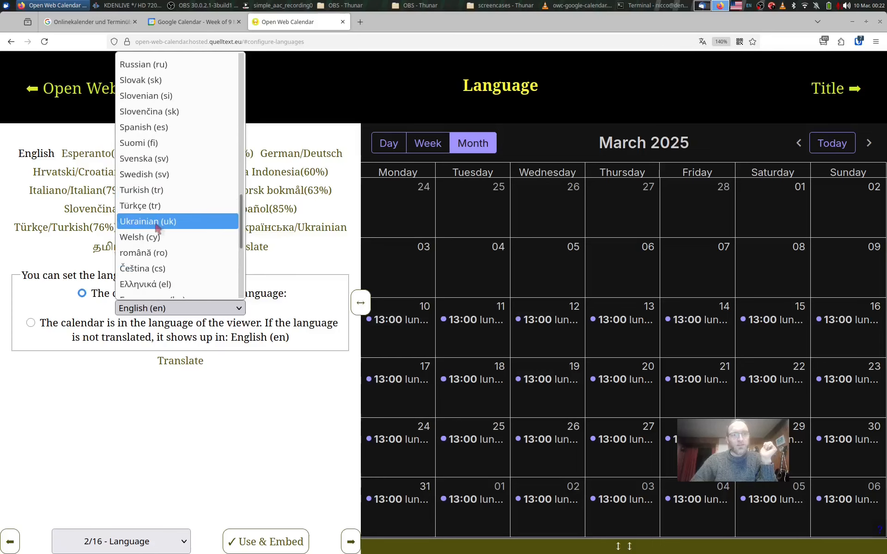
pyautogui.click(161, 237)
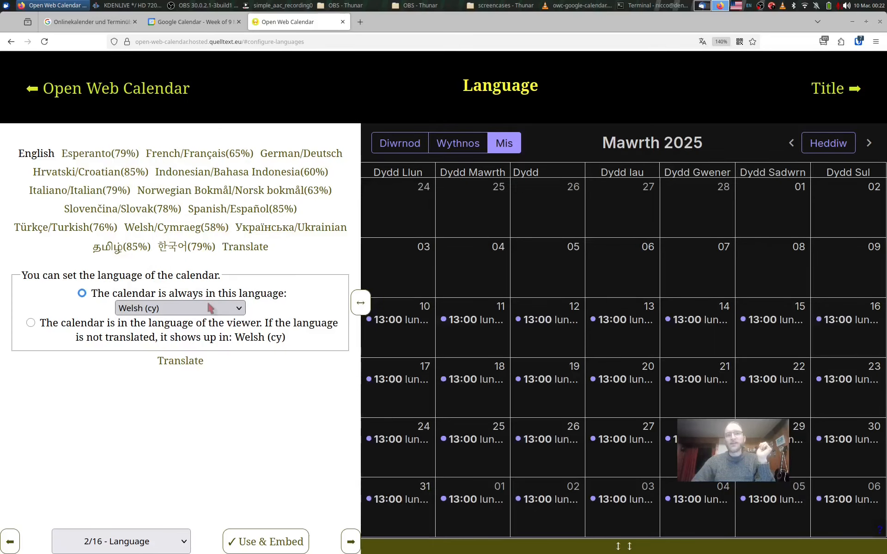
# Set the calendar's language to English (en) and make it follow the viewer's language with English as fallback.
pyautogui.click(210, 309)
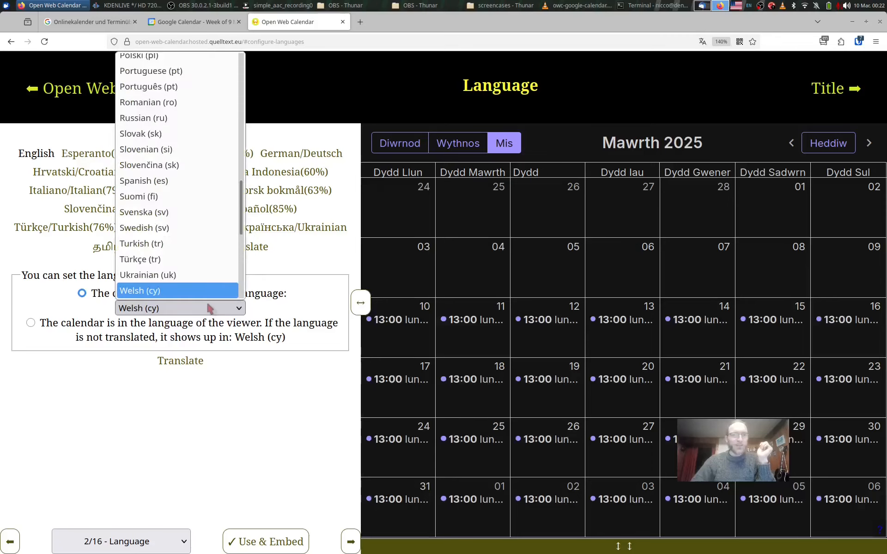
pyautogui.scroll(10, 198, 206)
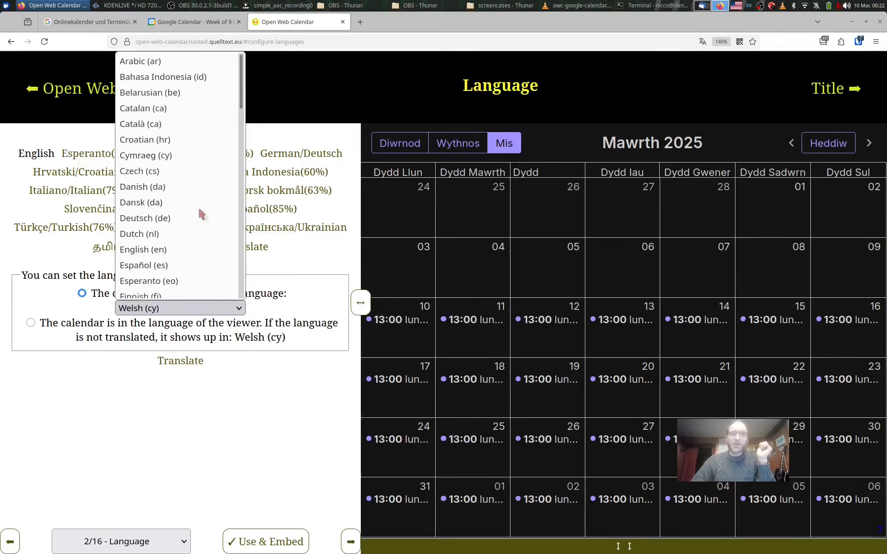
pyautogui.scroll(-2, 198, 205)
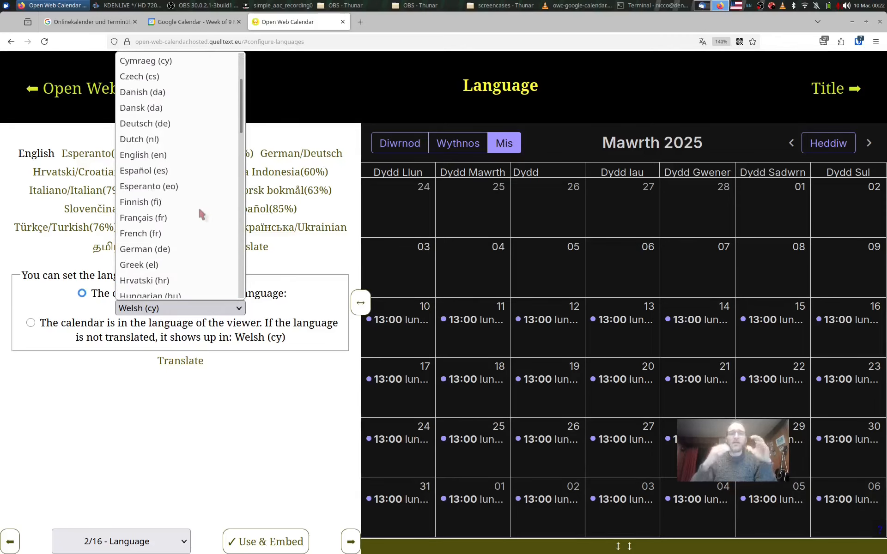
pyautogui.click(165, 156)
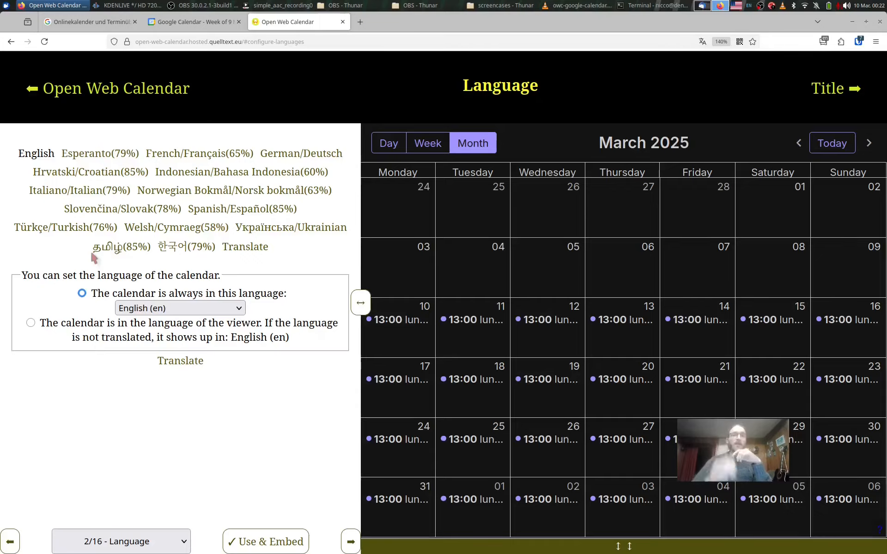
pyautogui.click(45, 325)
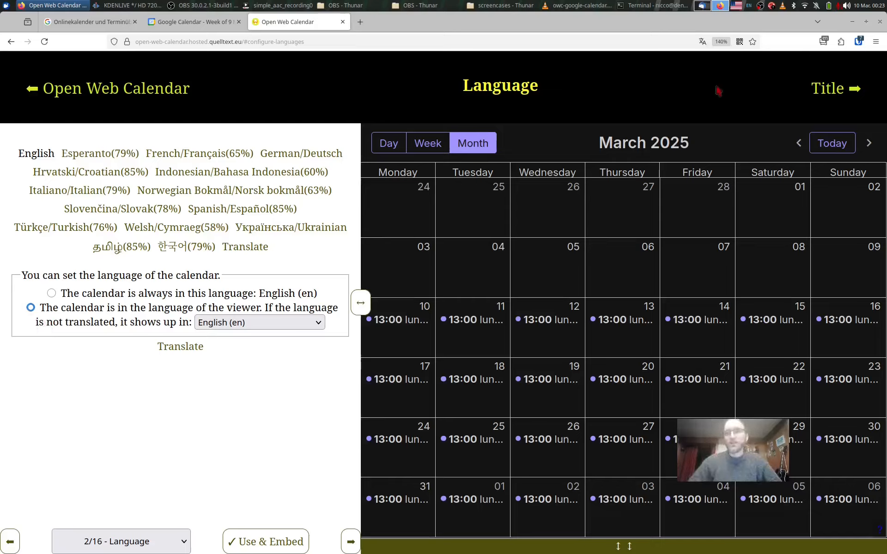
# Switch the browser's preferred language to Deutsch and slightly widen the calendar preview to refresh it.
pyautogui.click(823, 41)
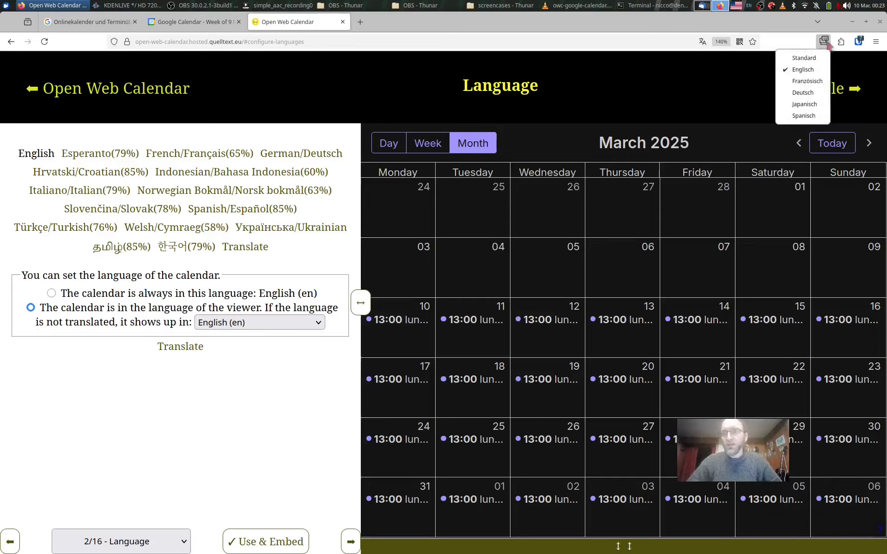
pyautogui.click(812, 93)
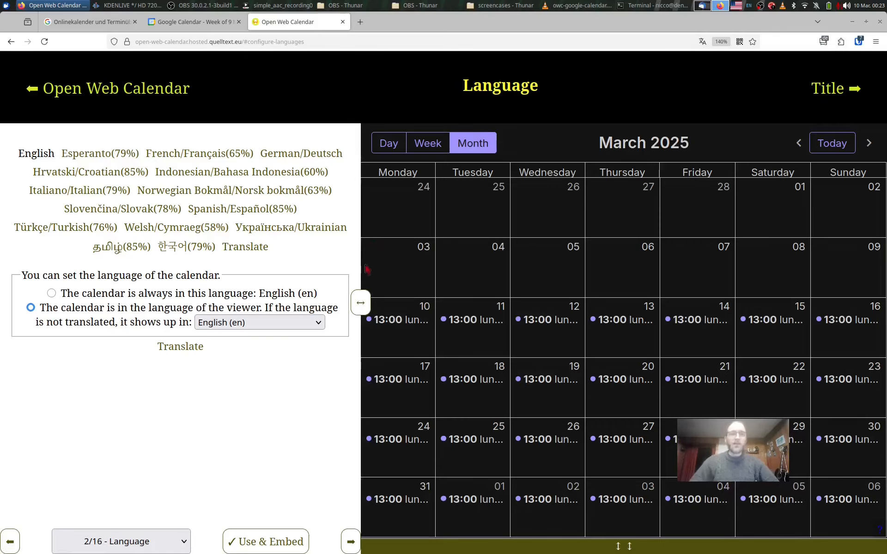
pyautogui.moveTo(359, 303); pyautogui.dragTo(353, 304)
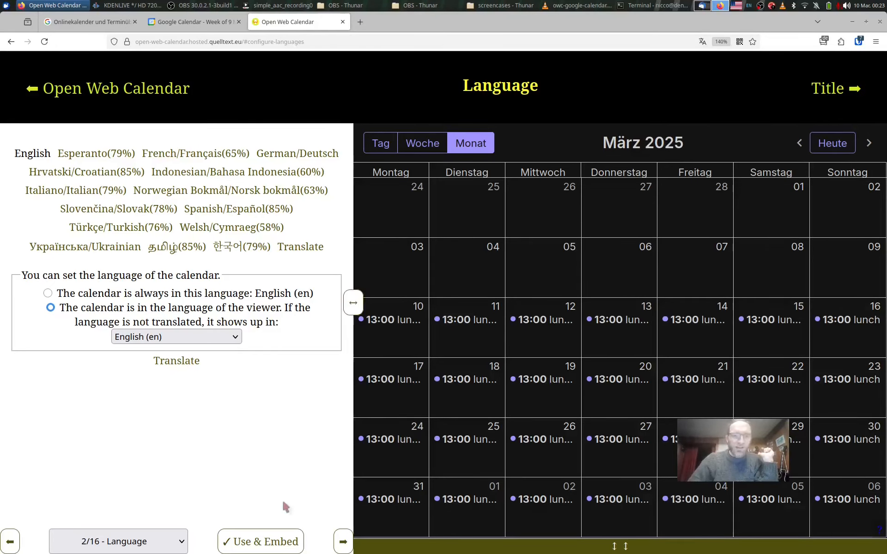
# Select the iframe code in the Use & Embed section and open the resulting calendar link in a new tab.
pyautogui.click(264, 545)
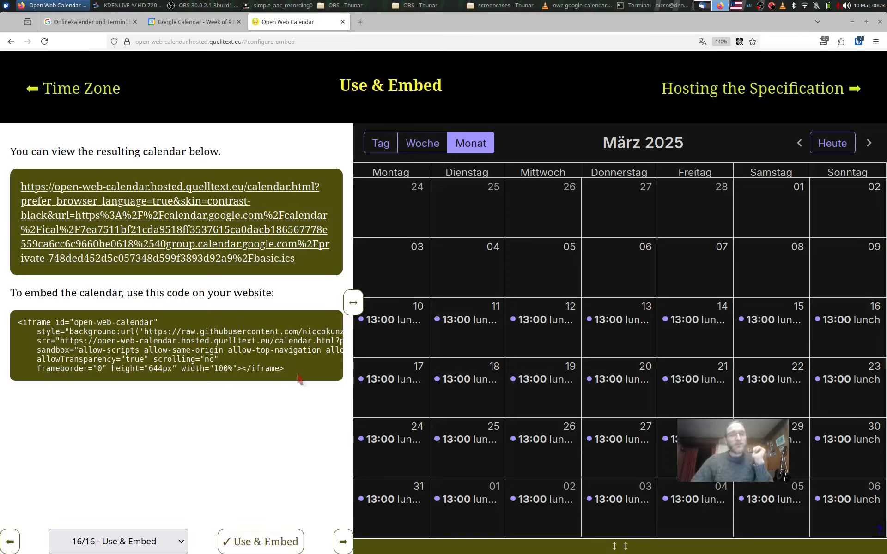
pyautogui.moveTo(301, 382); pyautogui.dragTo(21, 322)
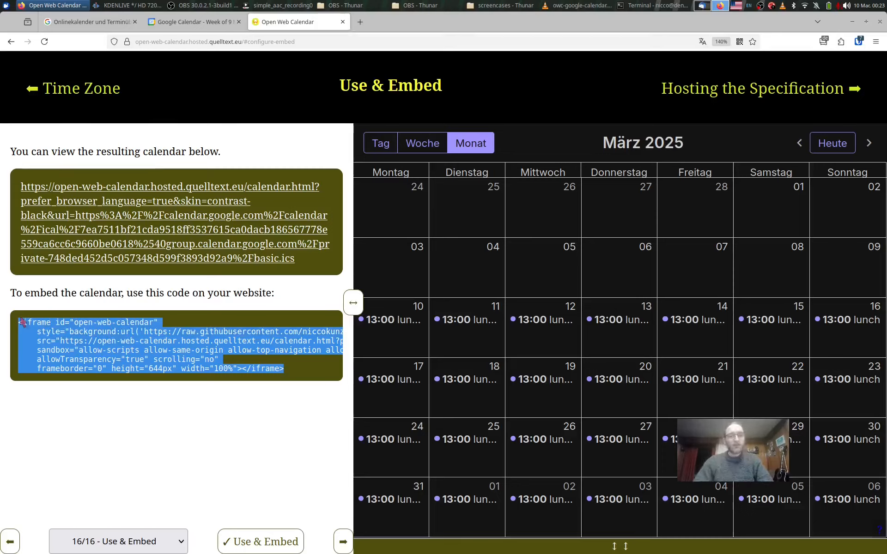
pyautogui.middleClick(162, 255)
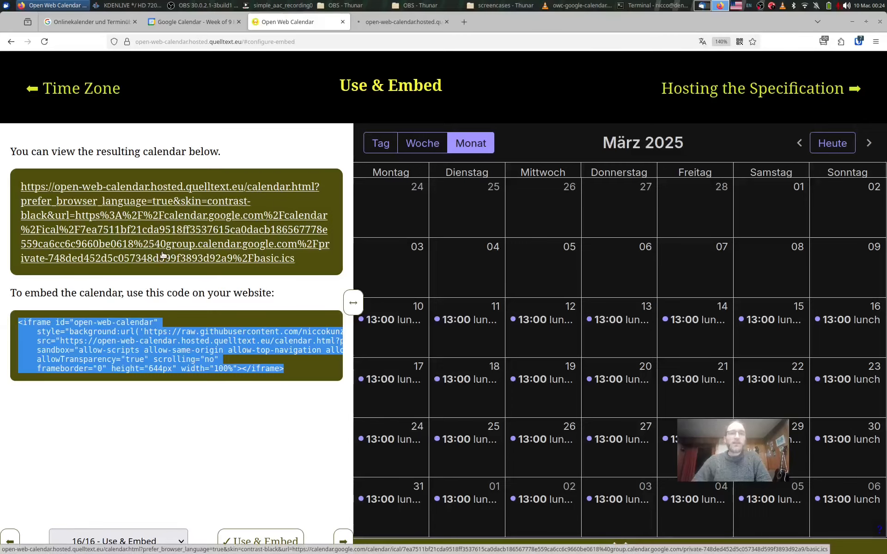
pyautogui.click(398, 23)
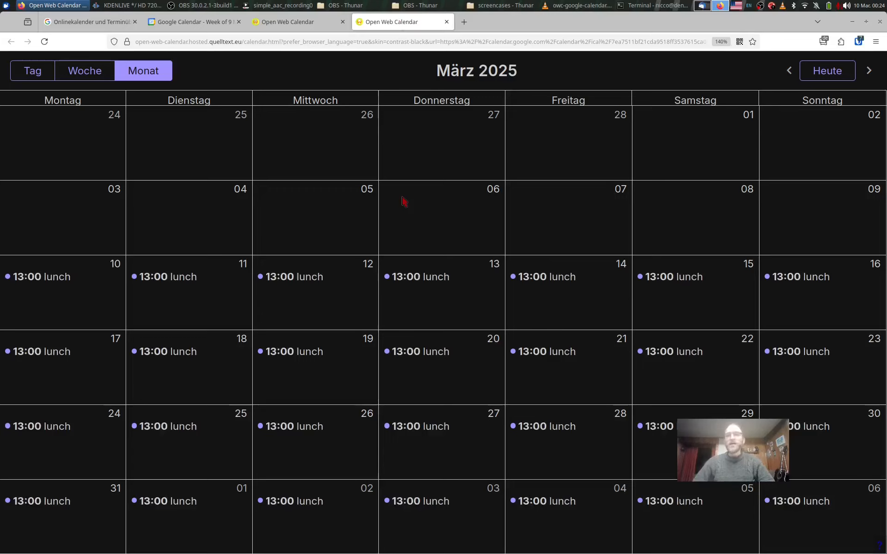
# Switch the browser's preferred language back to Englisch for the opened calendar.
pyautogui.click(826, 41)
pyautogui.click(815, 69)
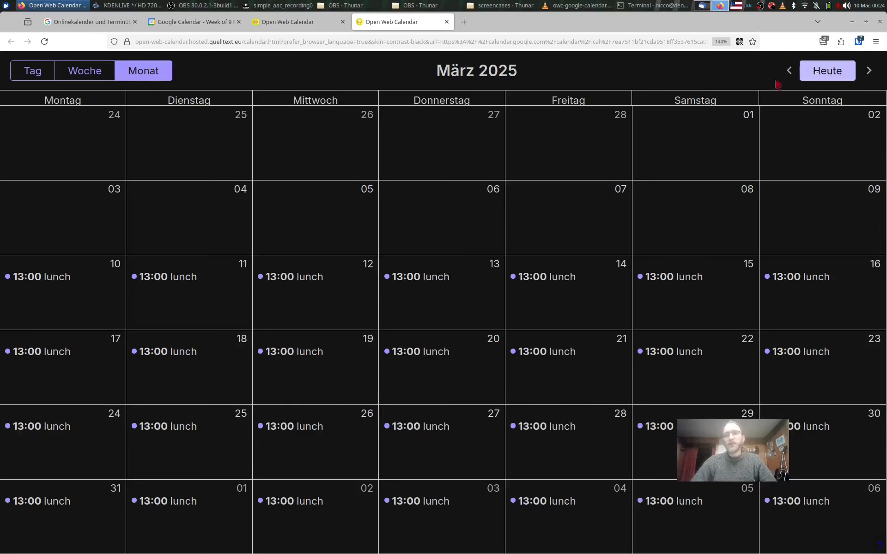